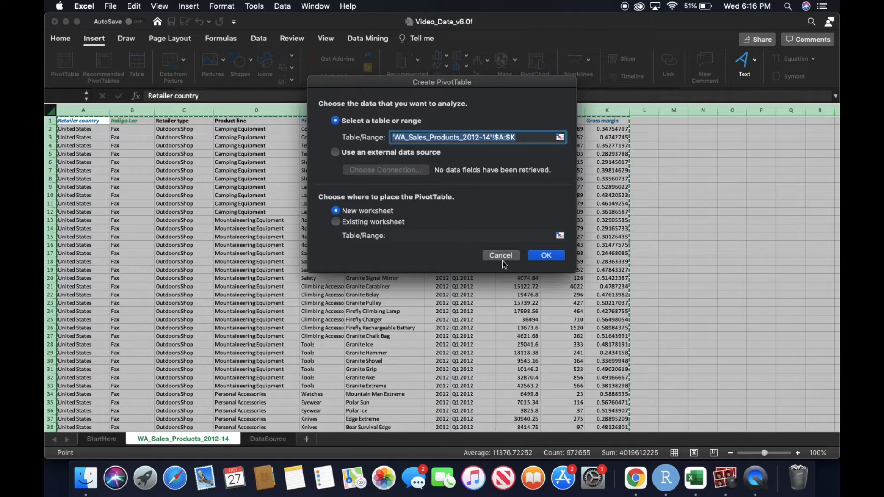
Step: Create the PivotTable on a new worksheet with Retailer country as columns and Product type as rows
click(542, 256)
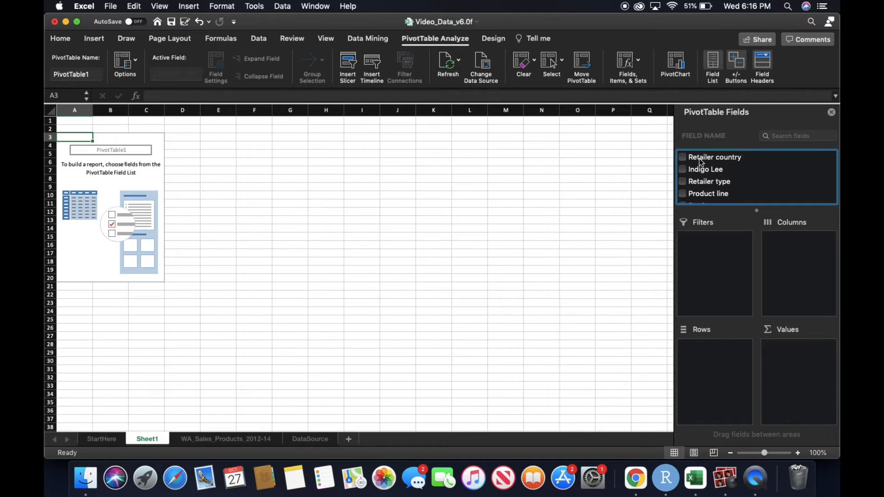
drag(699, 159, 797, 258)
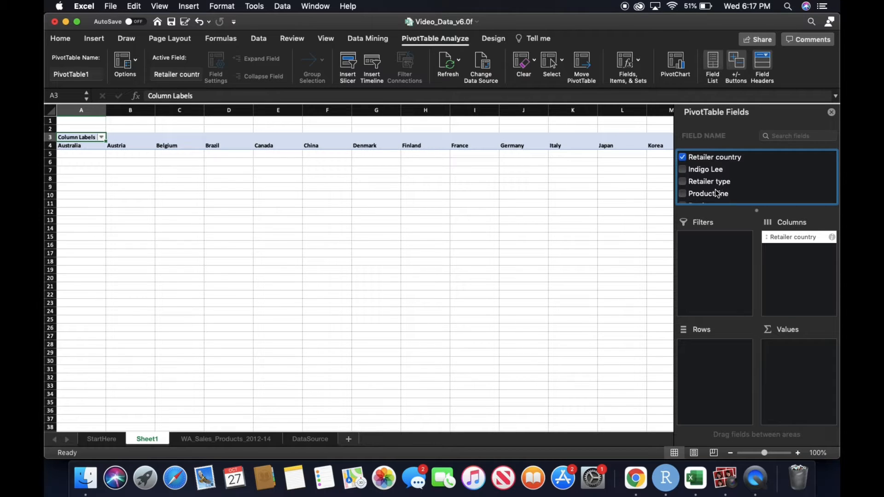
scroll(745, 179, down, 3)
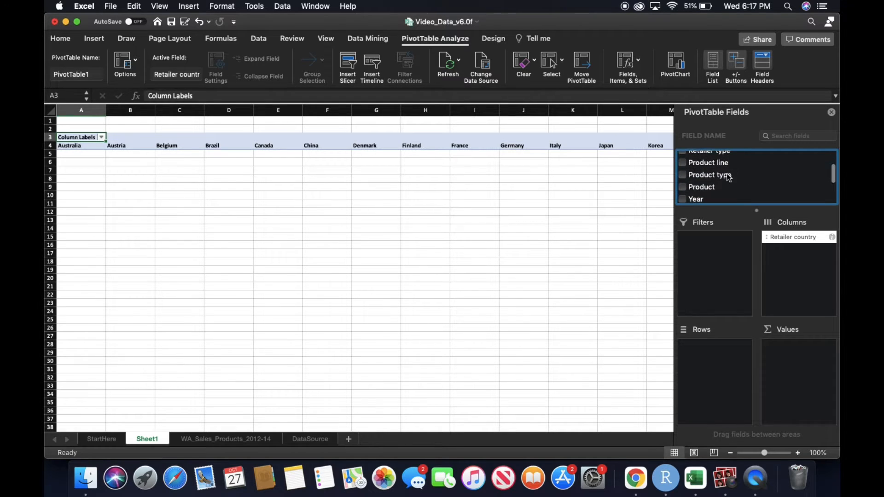
drag(729, 178, 708, 359)
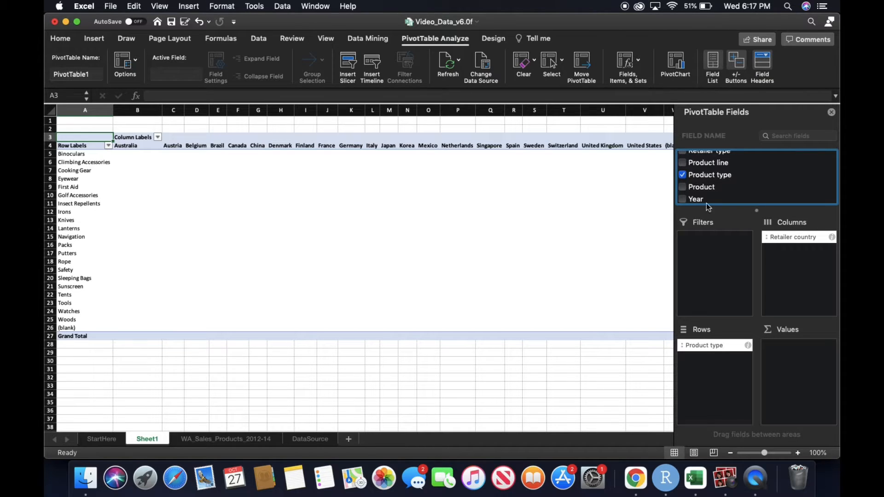
Step: Add Revenue and Gross margin to the PivotTable as value fields
scroll(708, 186, down, 5)
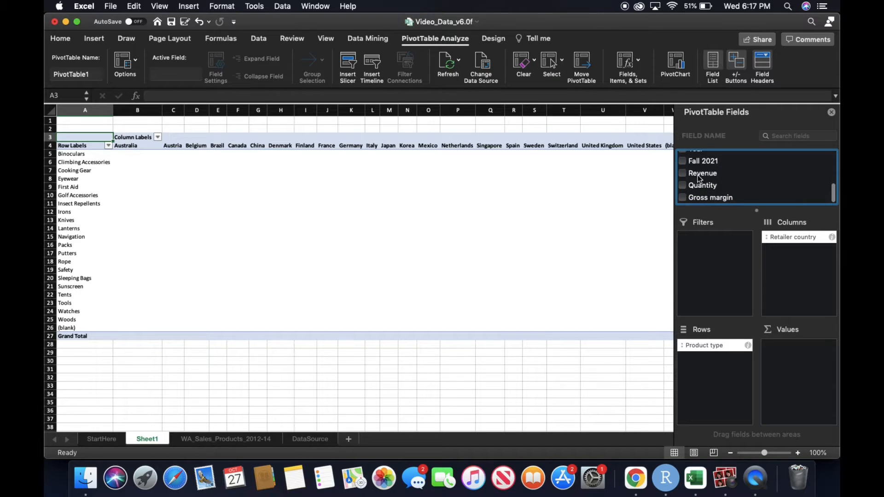
drag(699, 178, 791, 358)
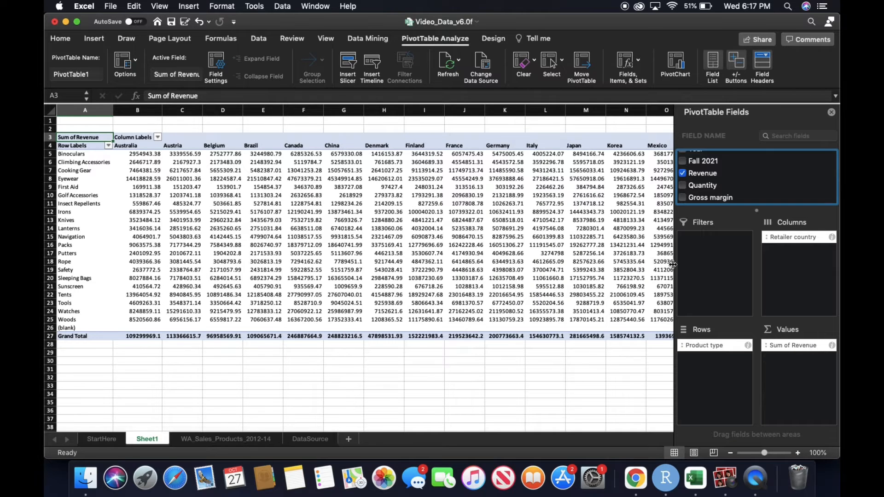
click(706, 197)
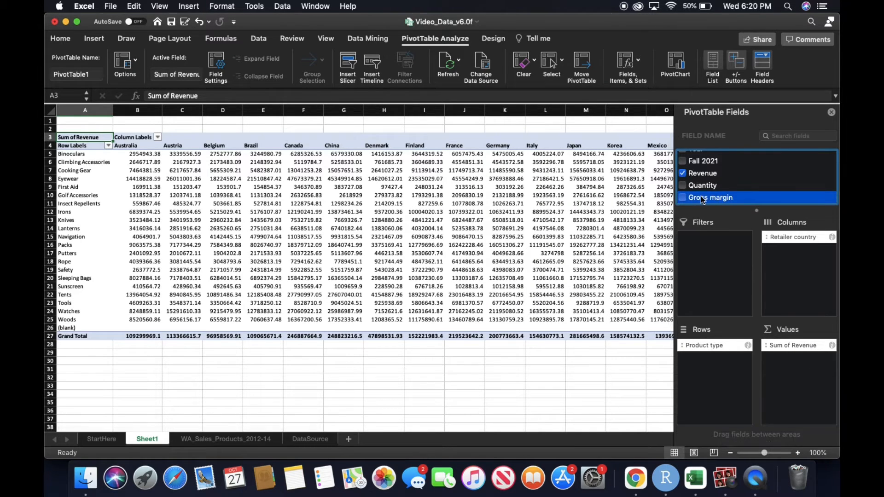
drag(703, 199, 791, 375)
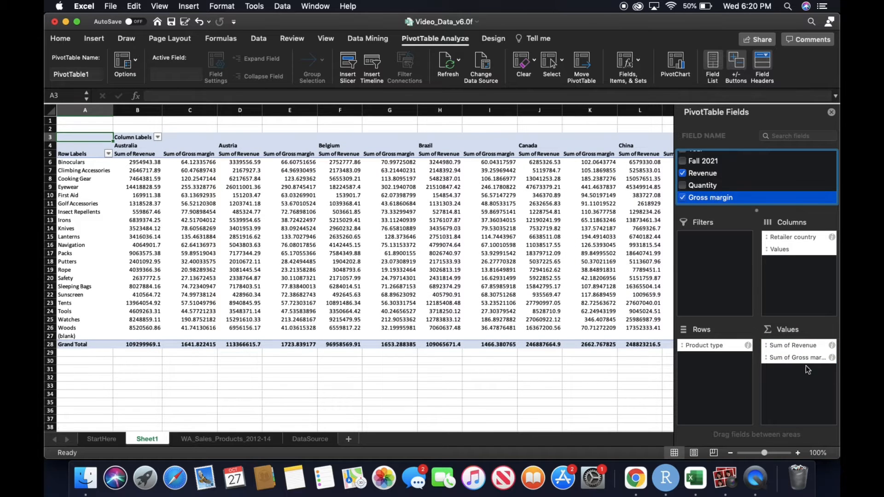
Step: Format the Sum of Revenue values as Number with 0 decimal places and the 1000 separator
click(832, 347)
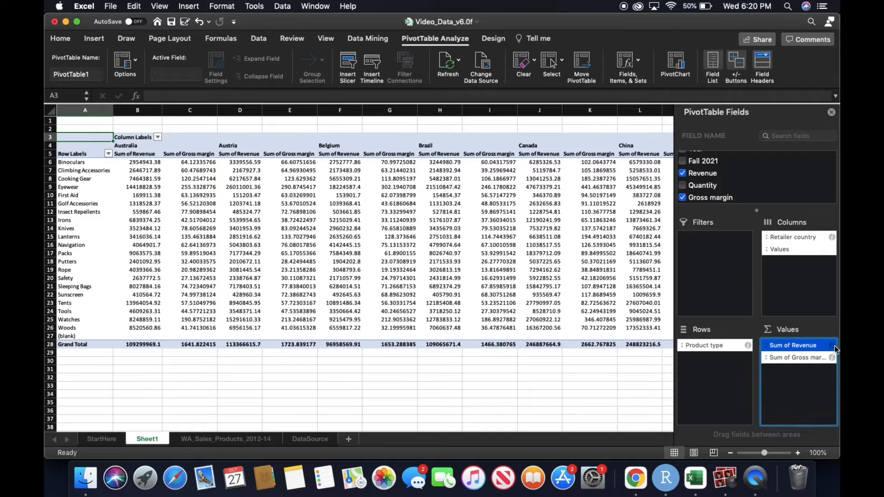
click(833, 346)
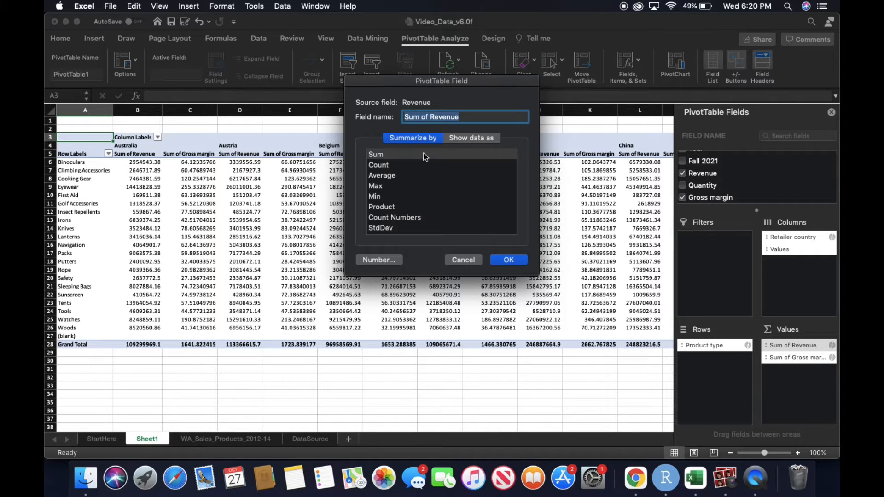
click(373, 261)
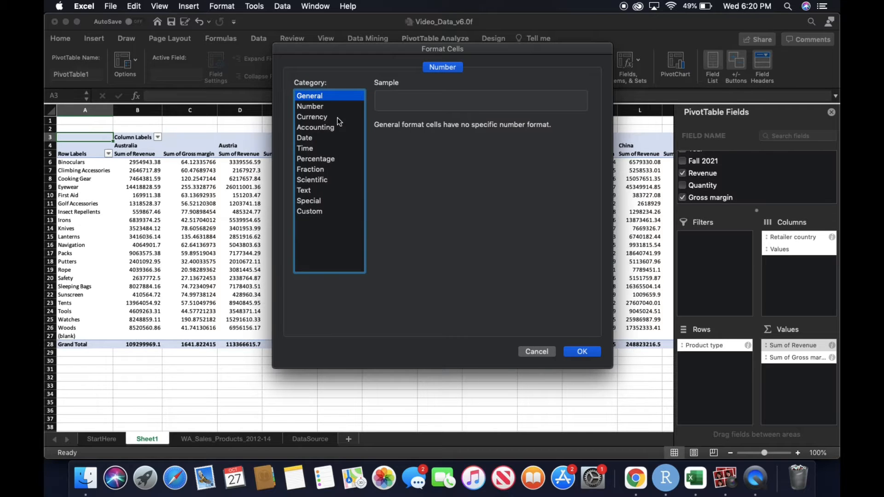
click(329, 109)
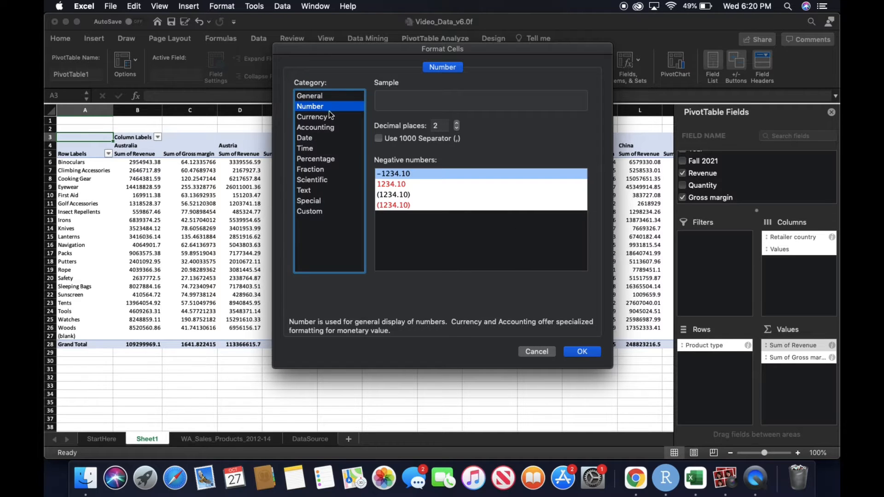
click(456, 128)
click(456, 128)
click(379, 139)
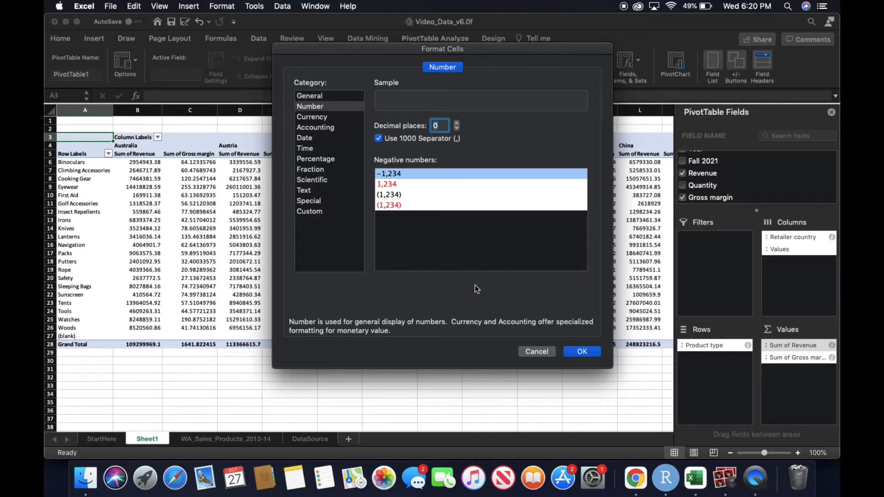
click(581, 352)
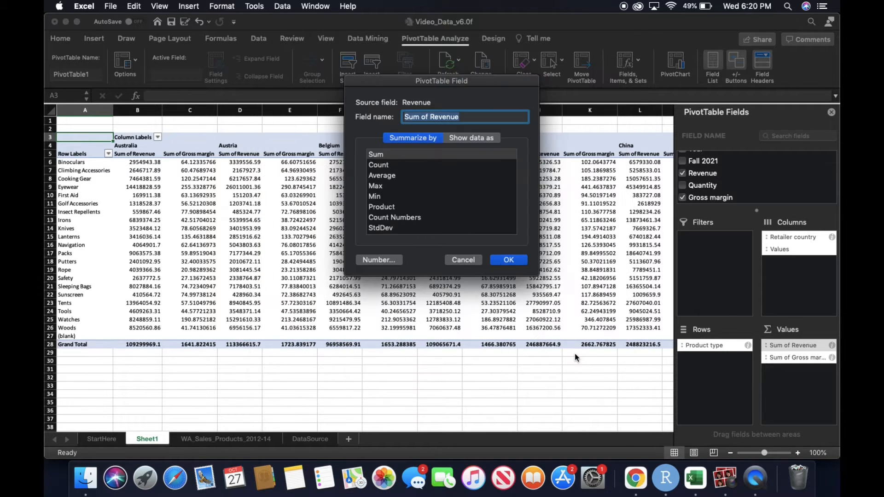
click(509, 260)
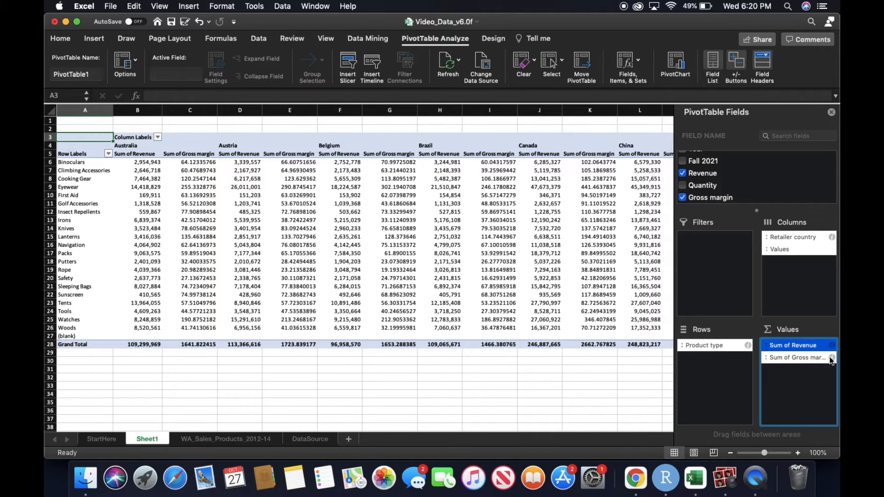
Step: Summarize Gross margin by Average and format its values as Number with 2 decimal places
click(832, 359)
click(407, 177)
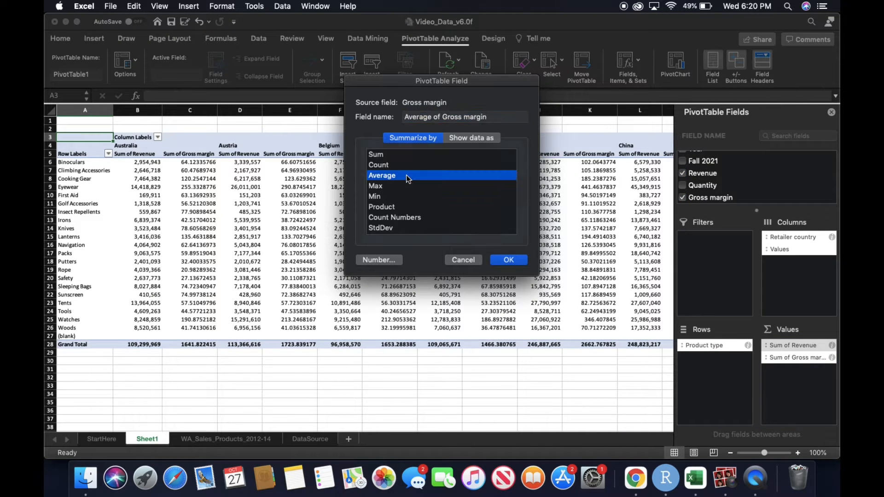
click(374, 262)
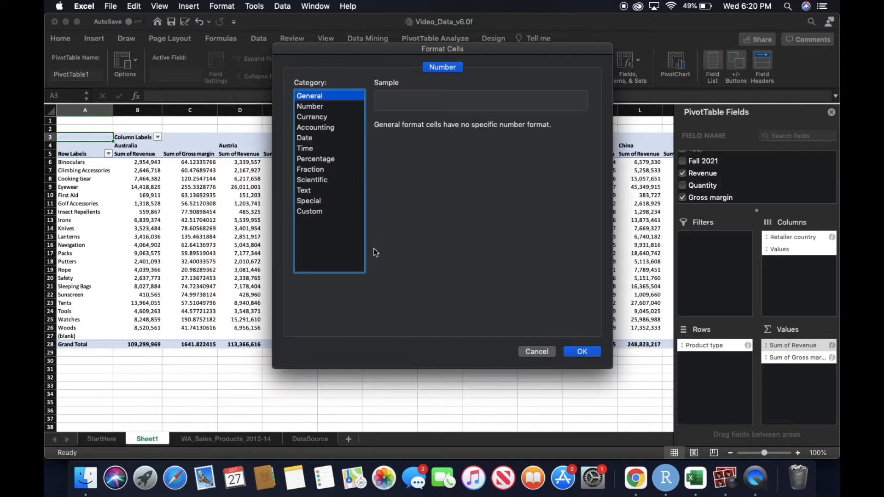
click(317, 107)
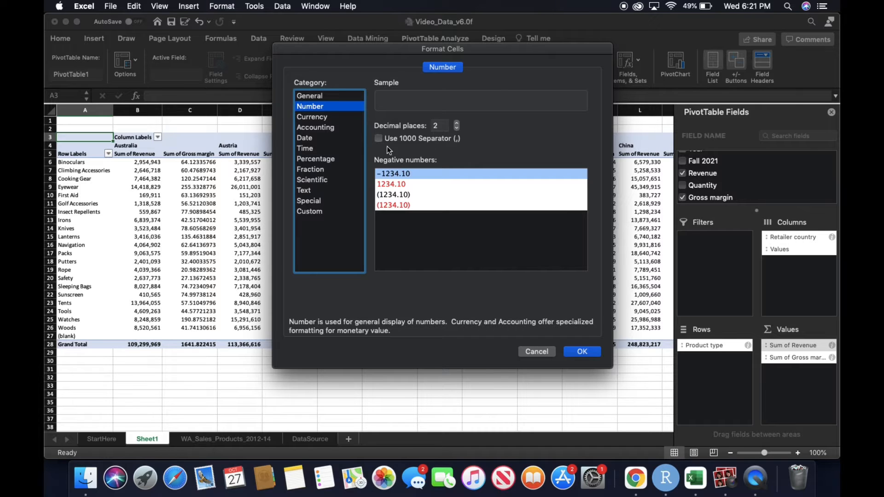
click(567, 352)
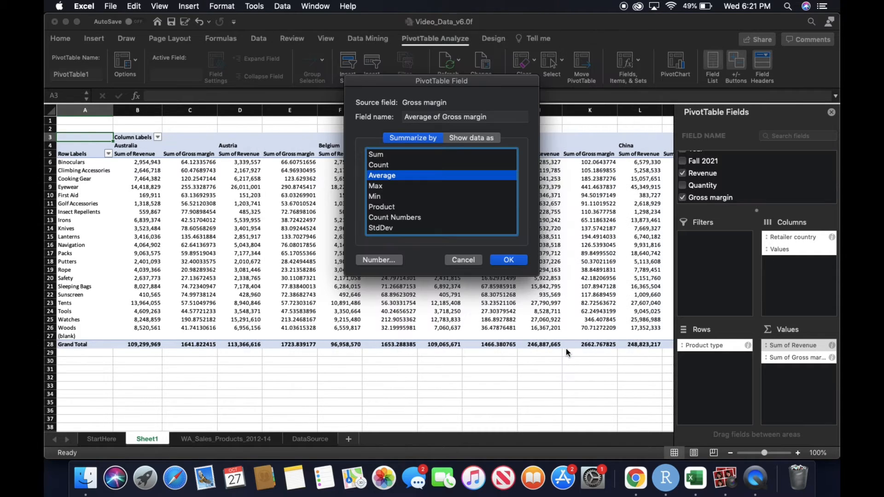
click(507, 260)
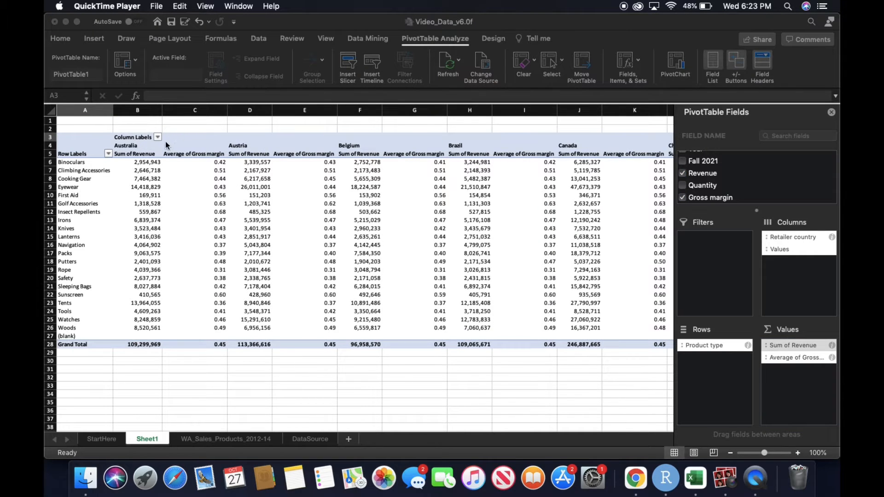
Step: Filter the PivotTable's retailer countries to only Australia and Japan
click(158, 138)
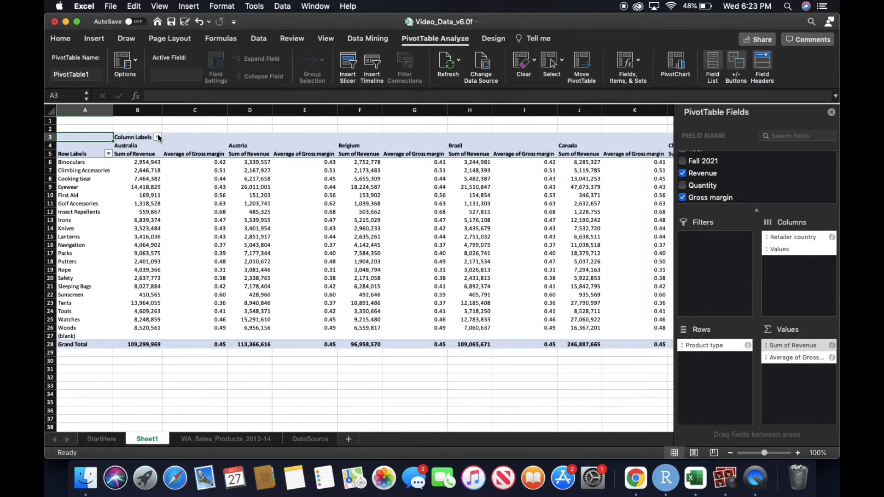
click(158, 138)
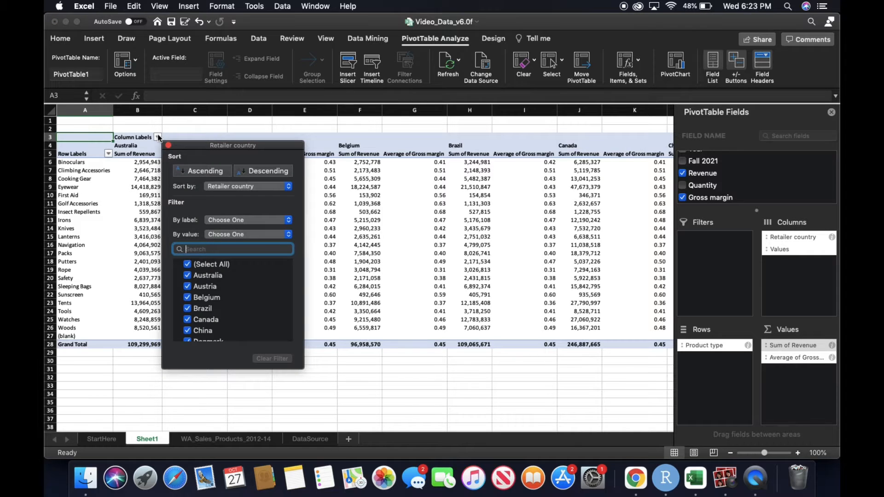
click(191, 264)
click(188, 276)
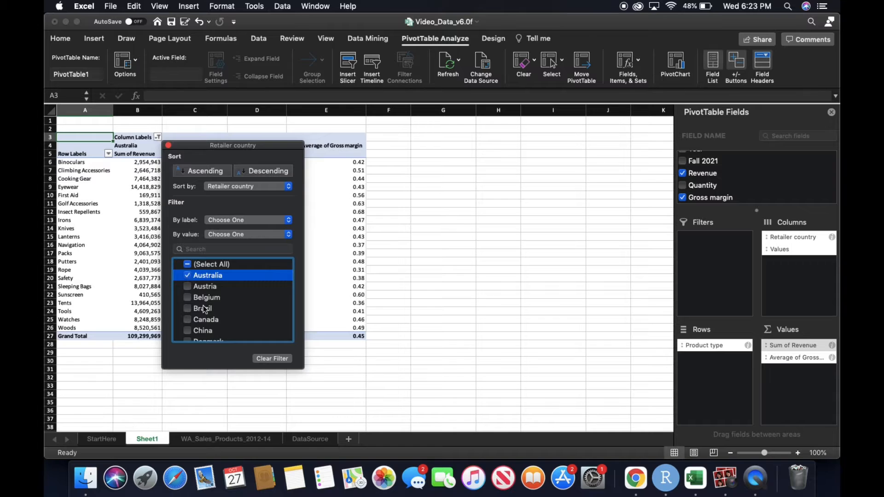
scroll(203, 306, down, 4)
scroll(204, 309, down, 2)
click(205, 303)
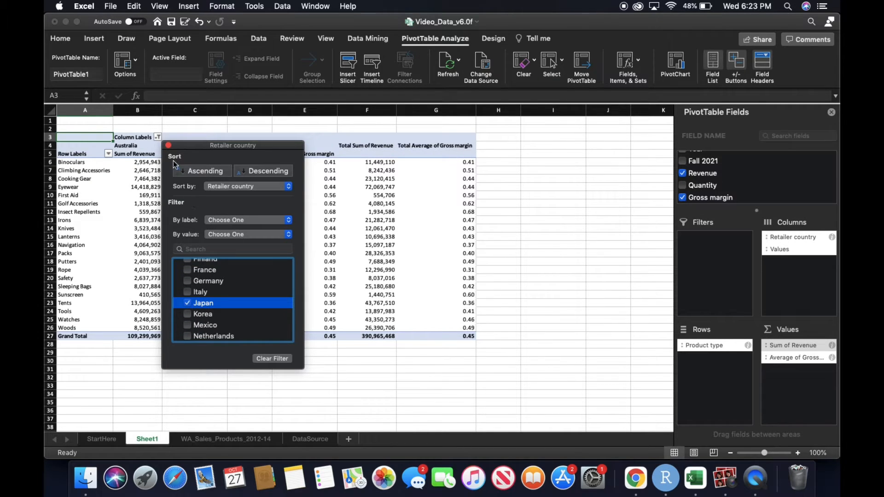
click(169, 145)
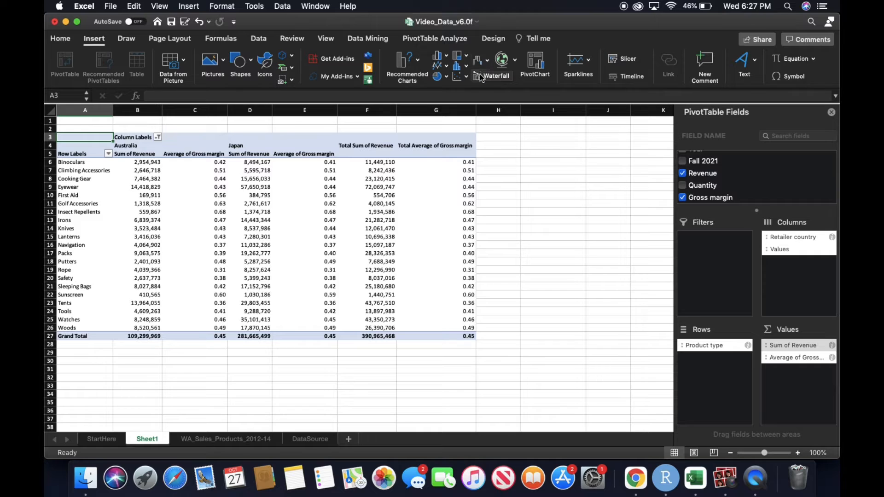
Step: Insert a column and line combo chart with a secondary axis from the PivotTable and move it below the table
click(482, 78)
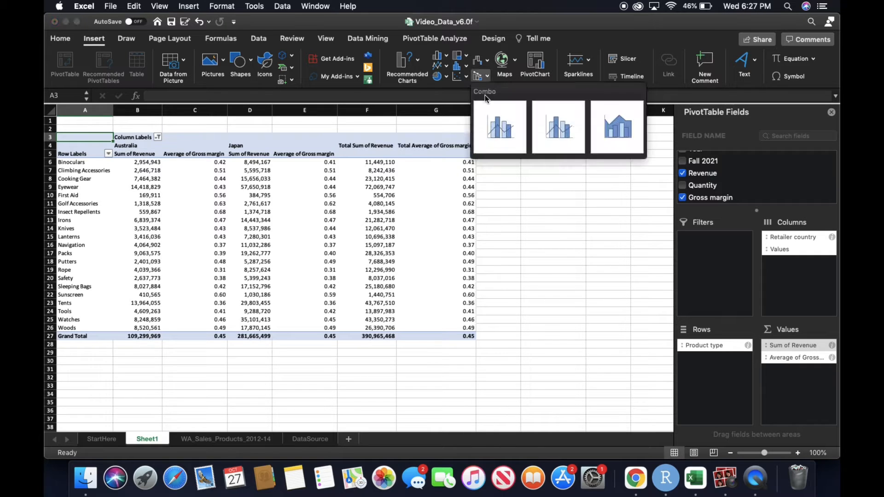
click(546, 133)
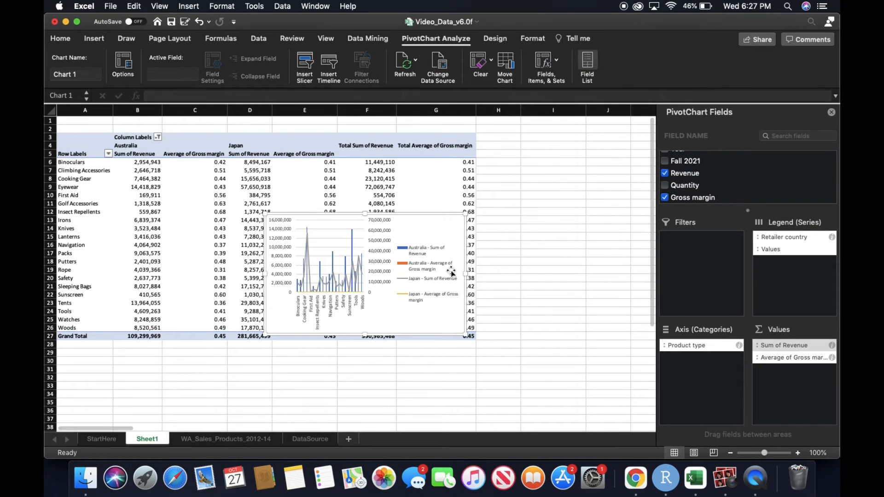
drag(413, 222, 233, 356)
Step: Enlarge the combo chart to span about columns A to I and rows 29 to 57
scroll(273, 340, down, 6)
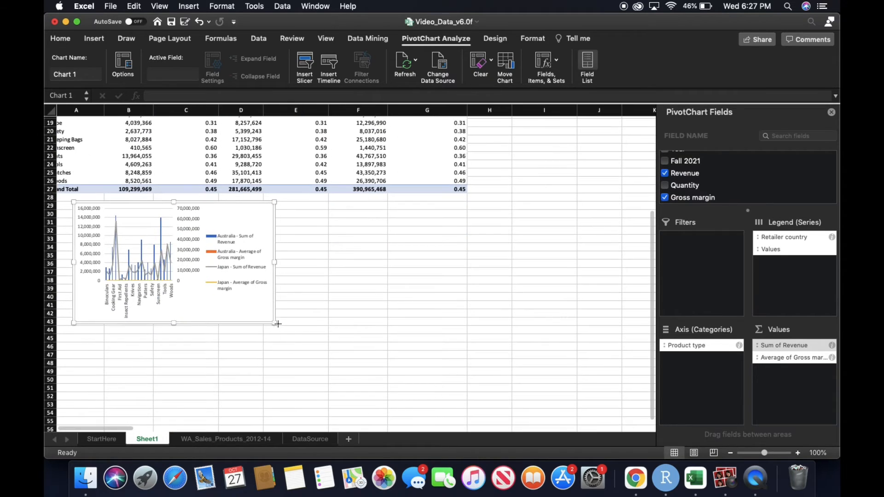
drag(277, 324, 547, 436)
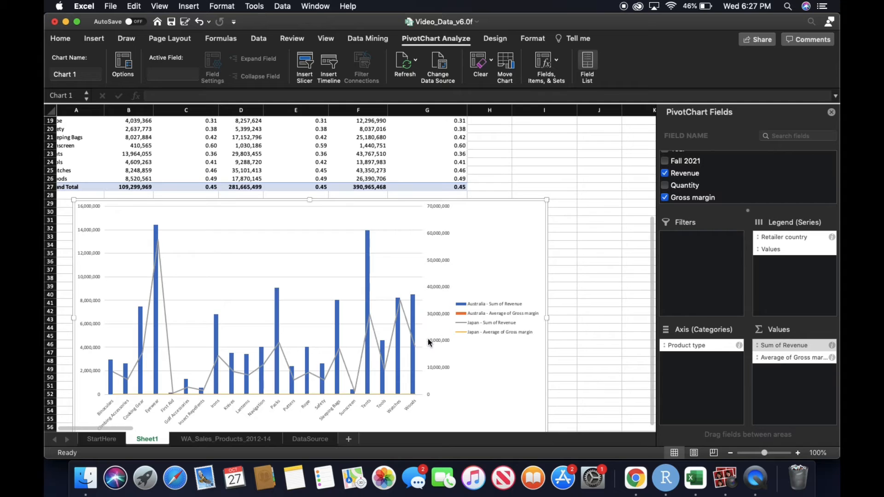
scroll(428, 341, down, 3)
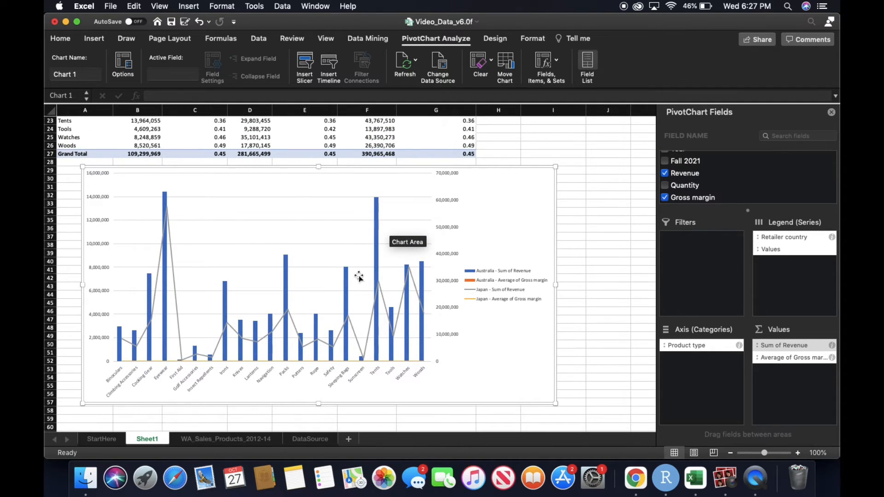
click(583, 223)
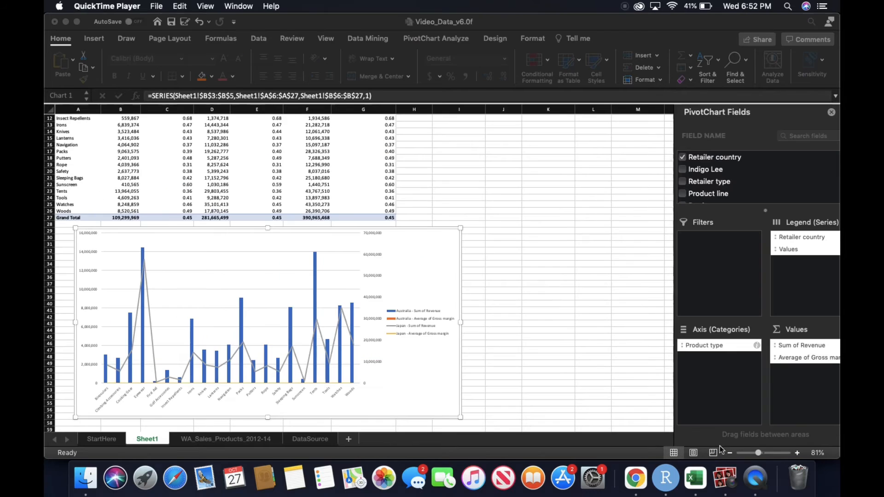
Step: Plot the Australia - Sum of Revenue columns of the combo chart on the secondary axis
click(759, 453)
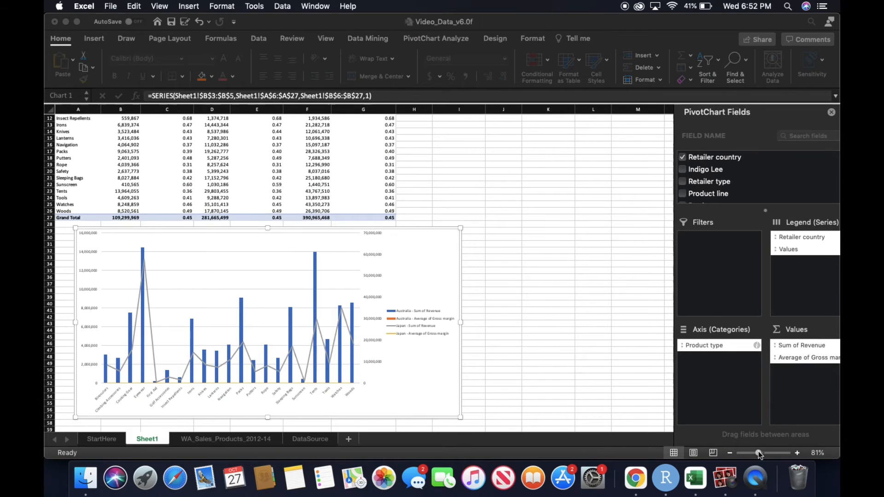
drag(758, 452, 765, 454)
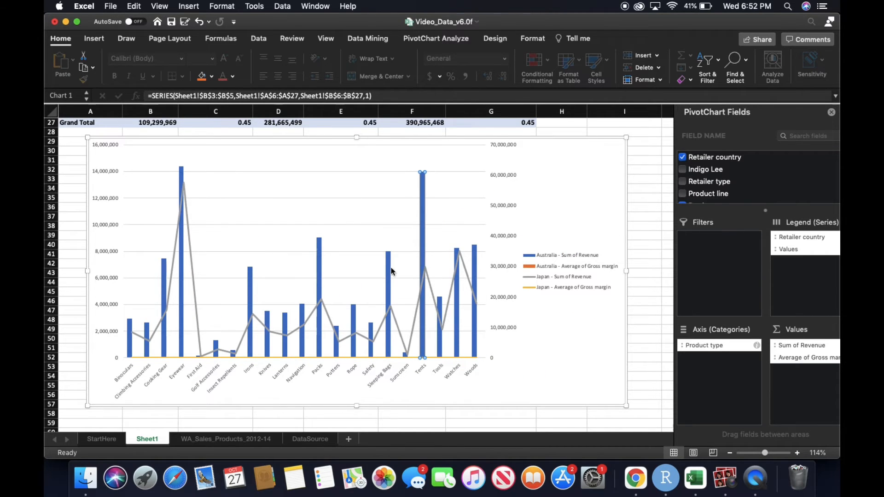
click(384, 279)
click(387, 282)
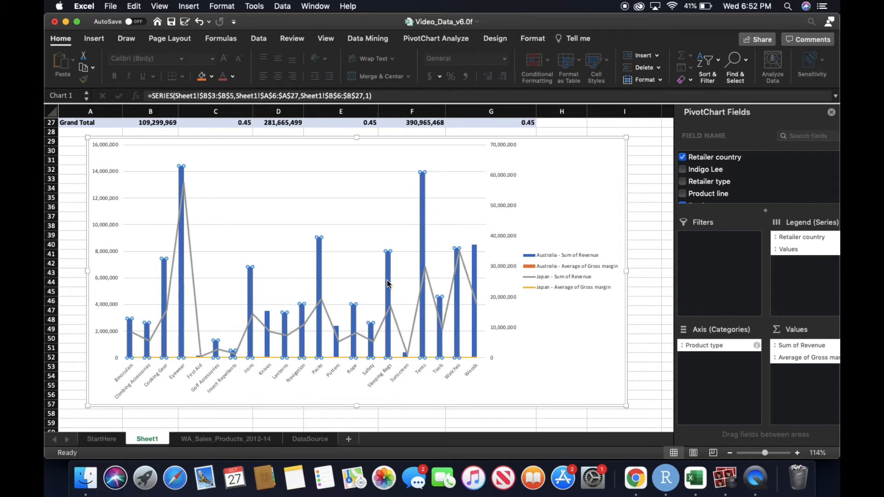
right_click(422, 252)
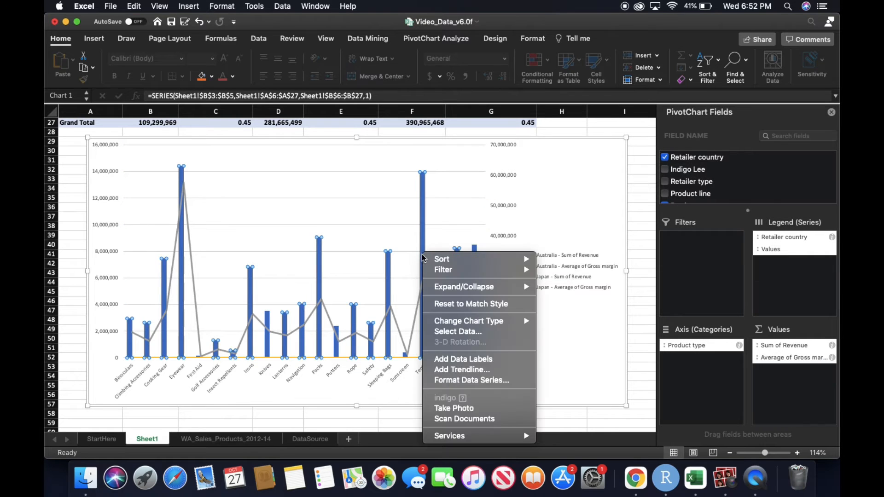
click(493, 382)
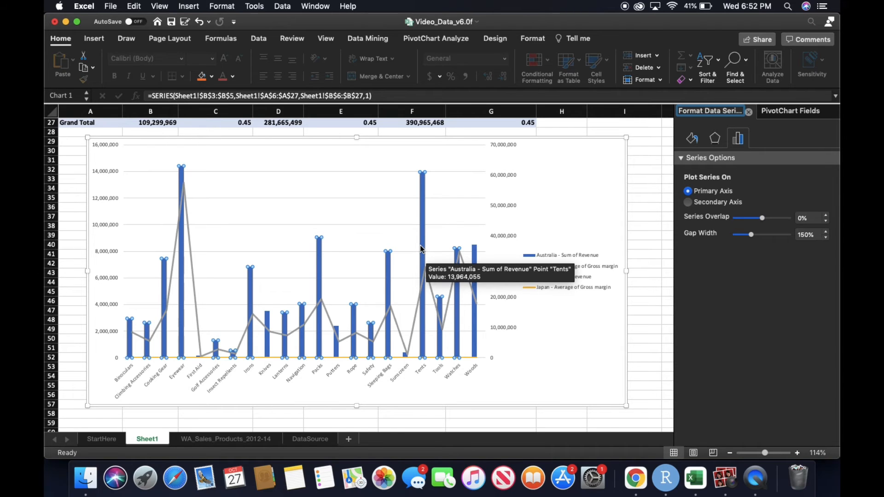
click(688, 203)
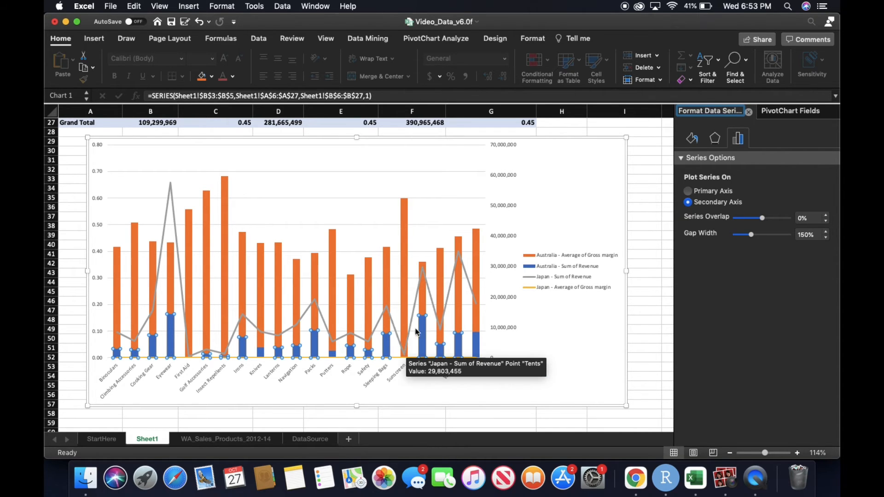
click(414, 310)
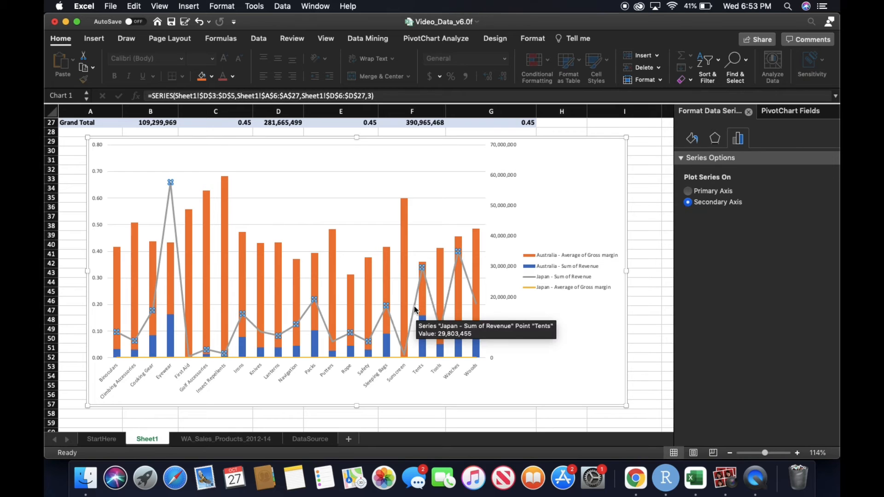
right_click(414, 310)
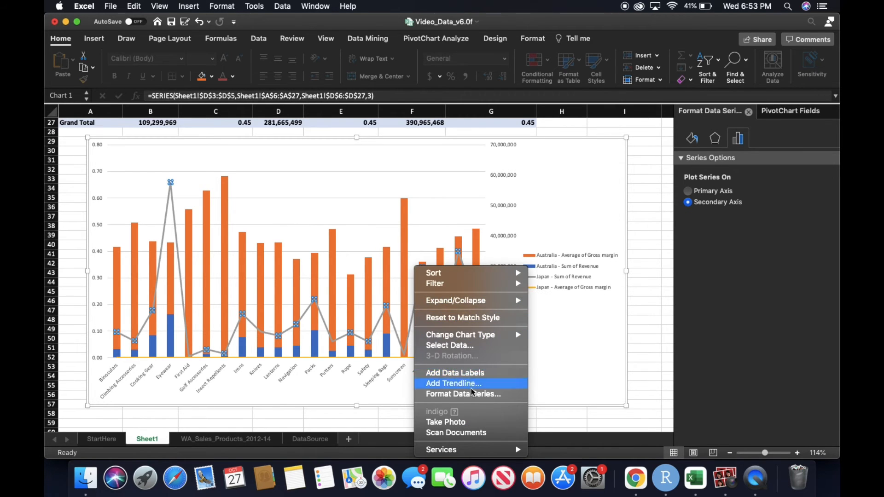
click(729, 193)
click(688, 191)
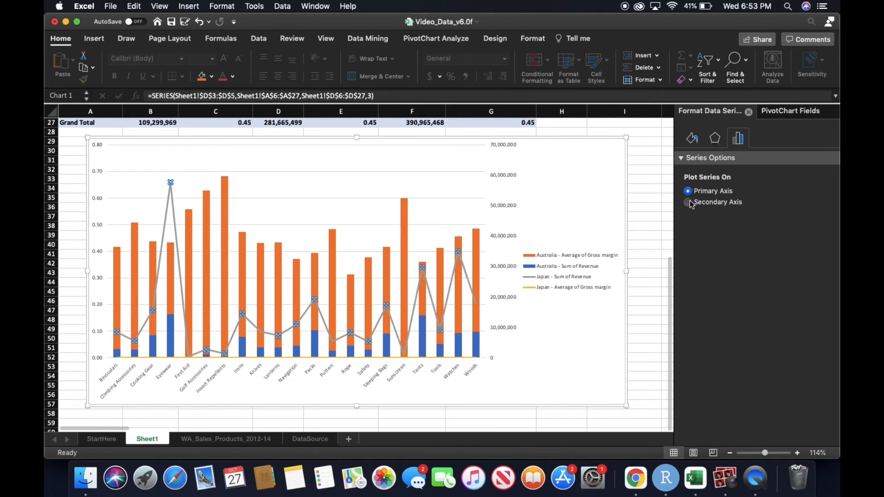
click(688, 203)
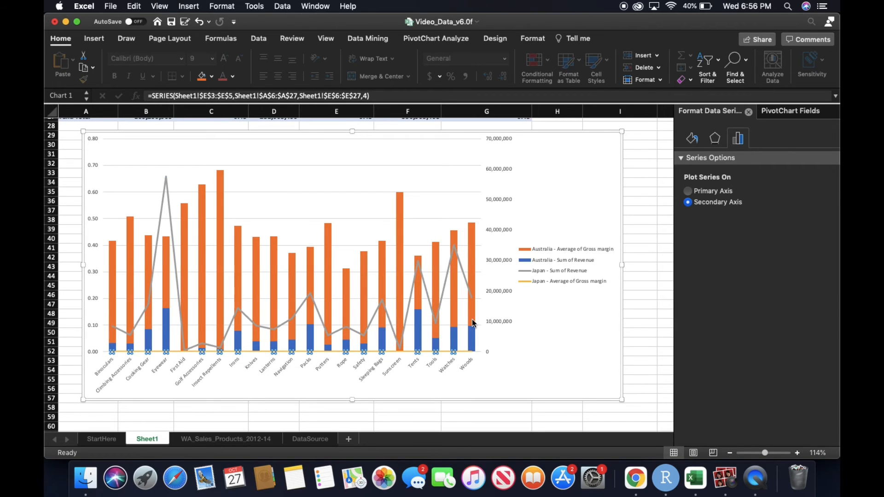
Step: Plot the Japan - Average of Gross margin line on the primary axis
click(473, 321)
click(471, 331)
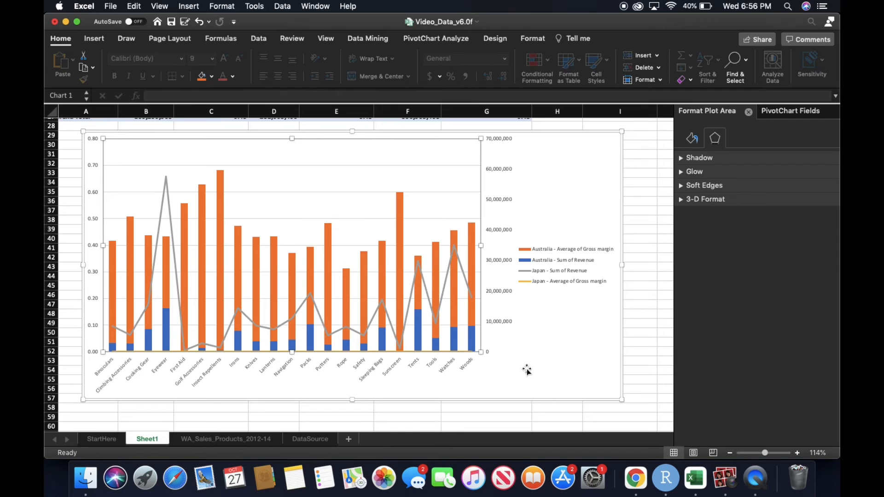
click(526, 369)
click(462, 352)
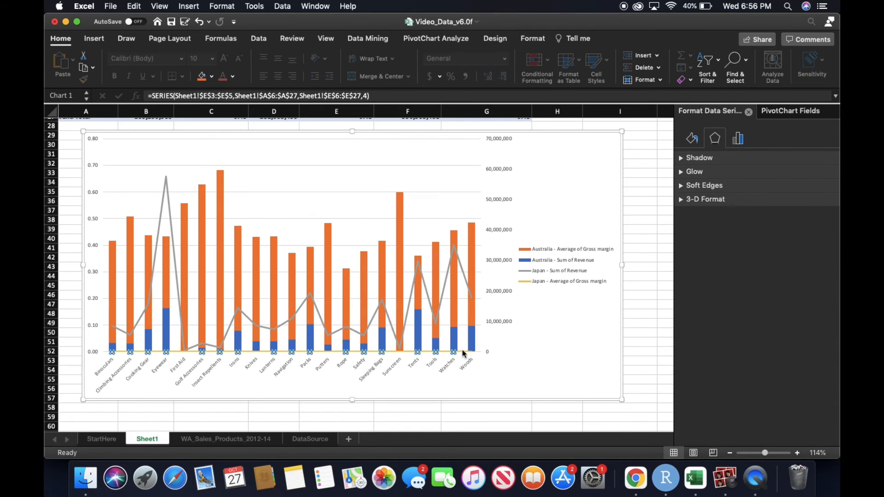
click(738, 138)
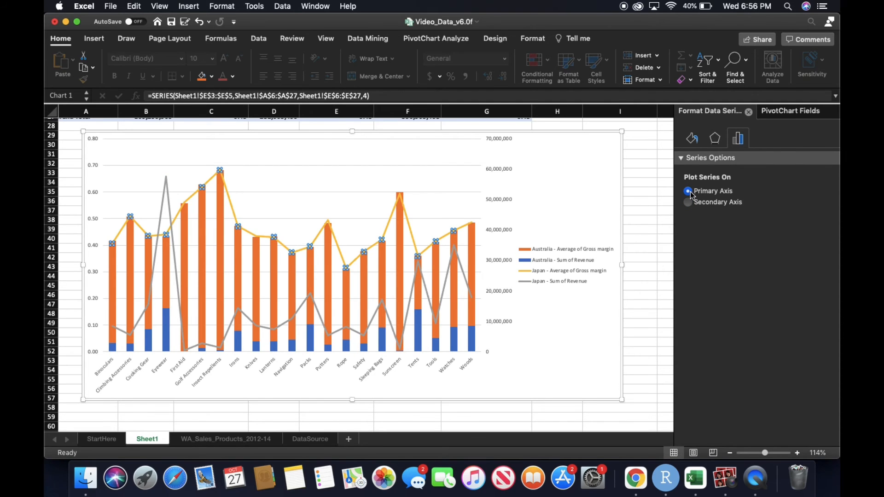
click(535, 358)
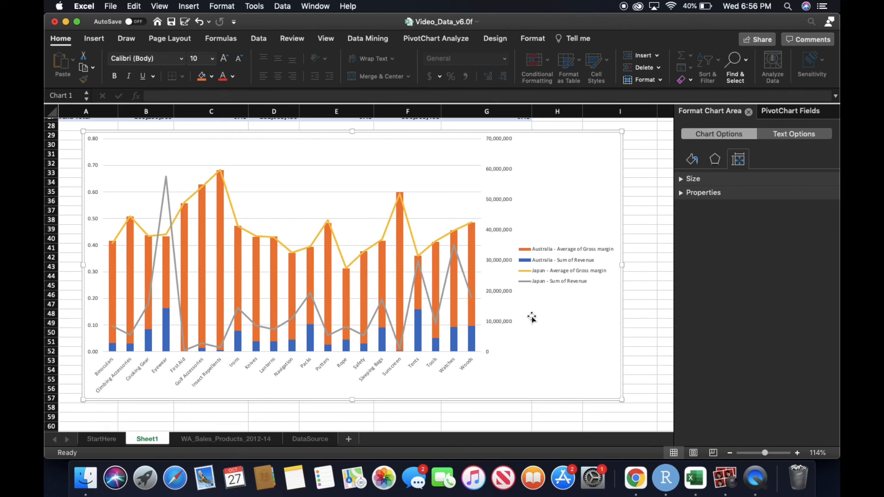
Step: Check the axis assignment of each Australia and Japan revenue and gross margin series, and deselect the chart
click(529, 281)
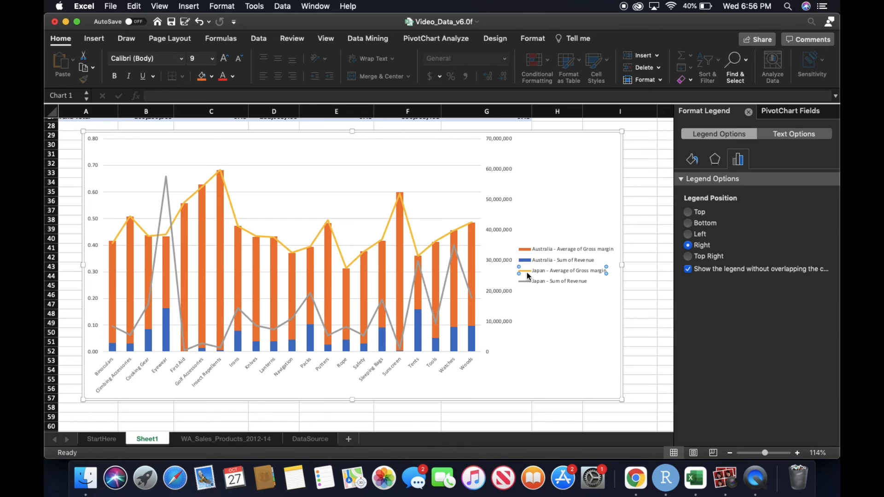
click(527, 262)
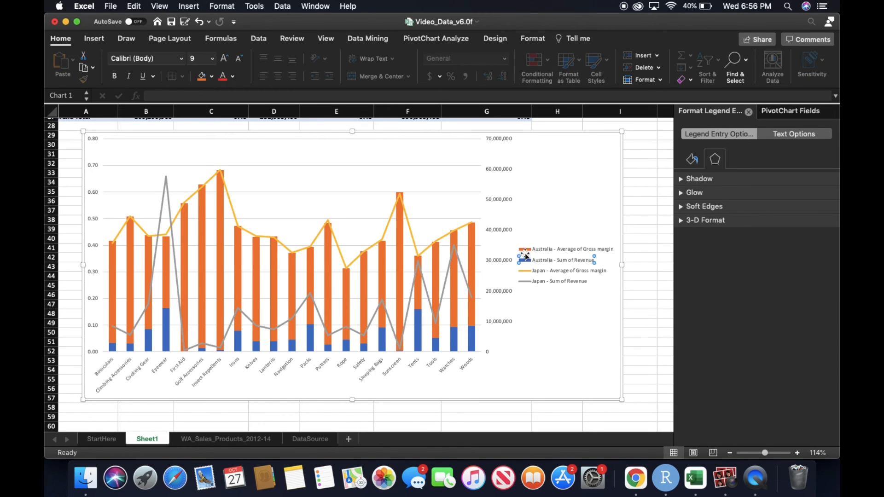
click(456, 339)
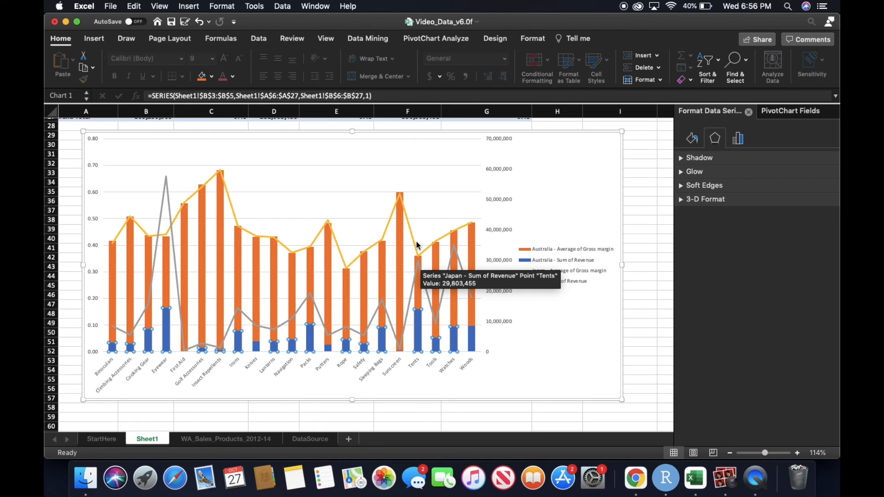
click(424, 283)
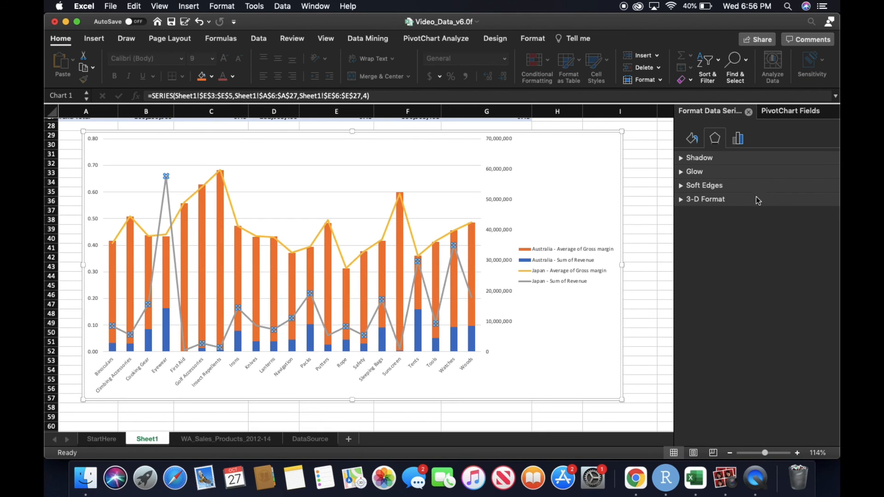
click(738, 138)
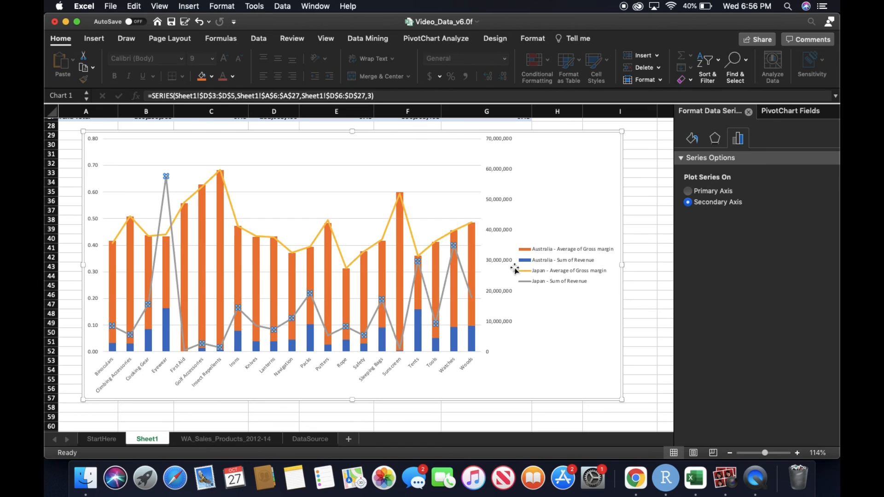
click(367, 250)
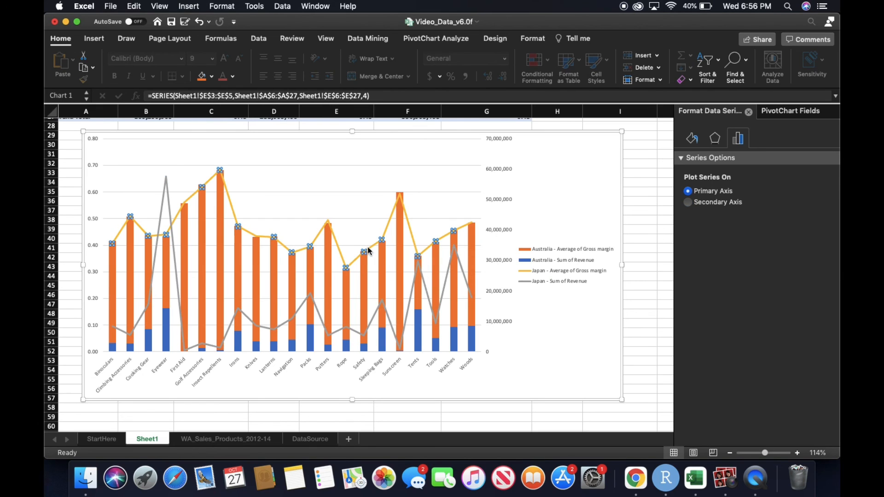
click(384, 269)
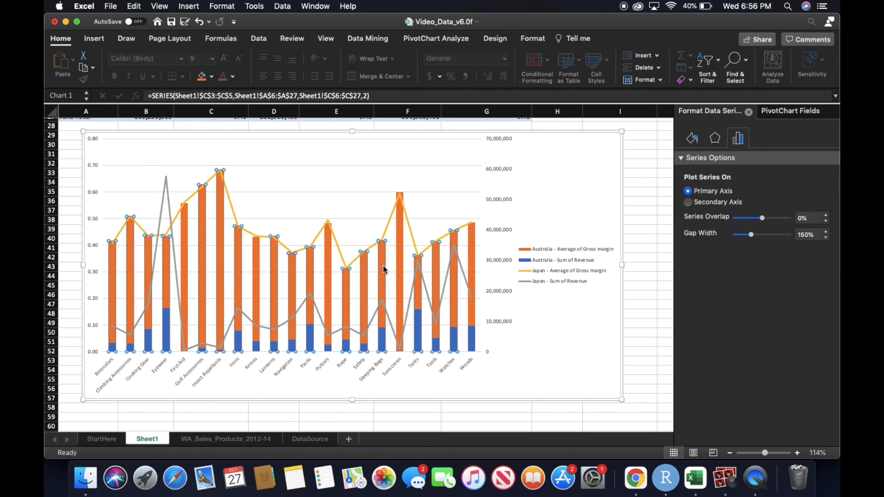
click(436, 347)
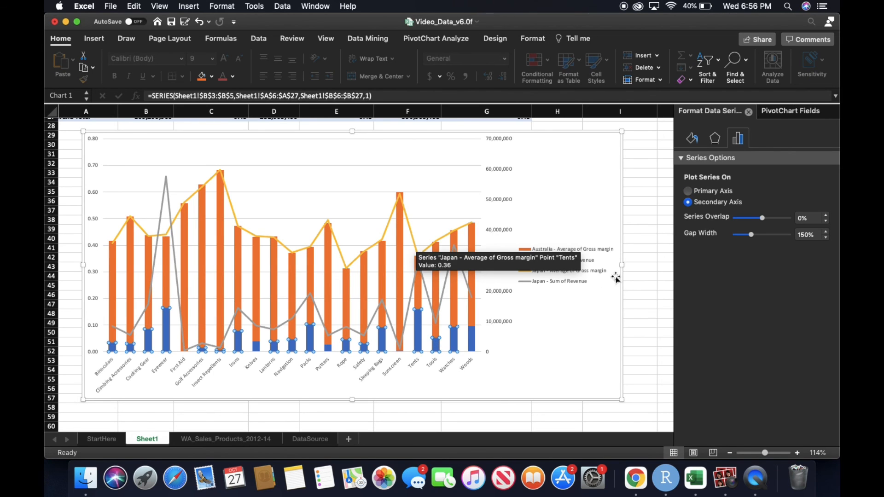
click(635, 277)
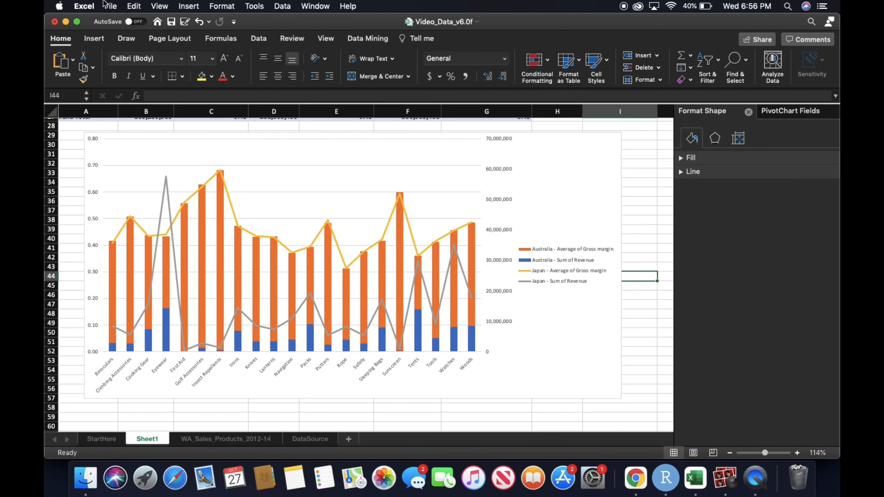